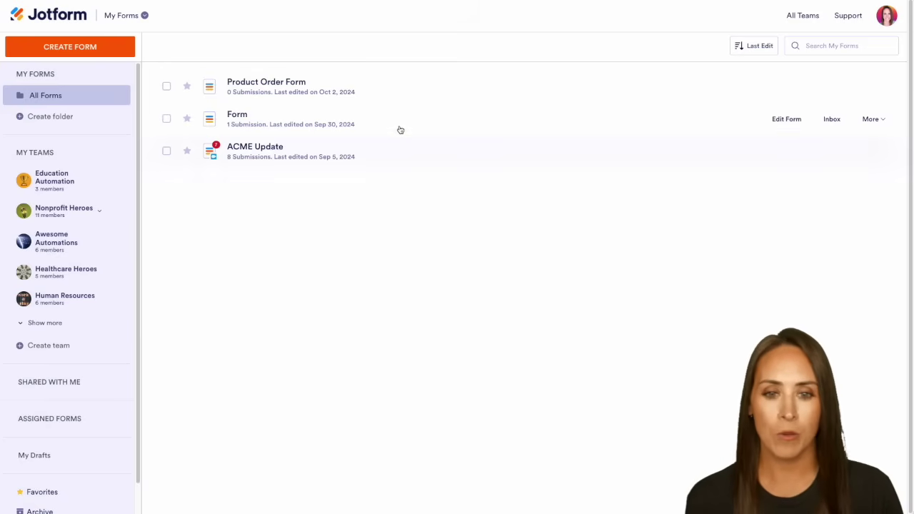
# Open the workflow of the form named Form and display the available integration elements.
pyautogui.click(872, 120)
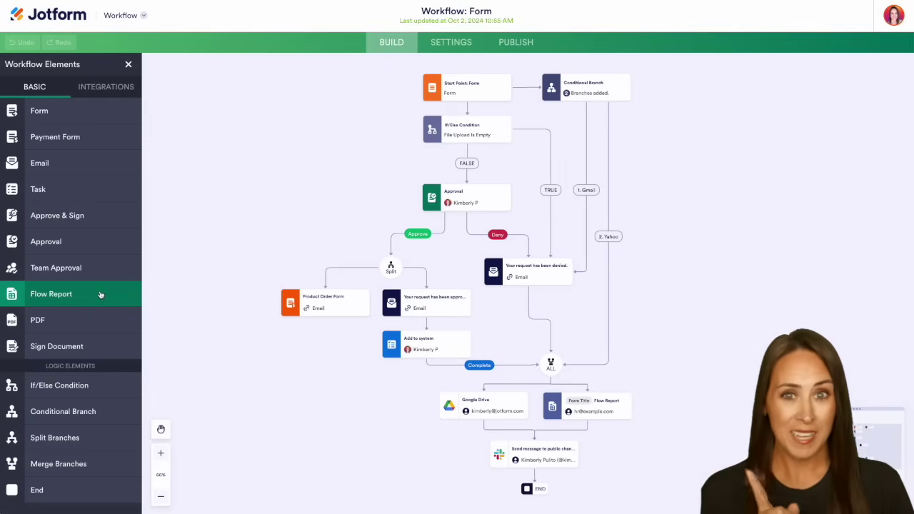
pyautogui.click(107, 87)
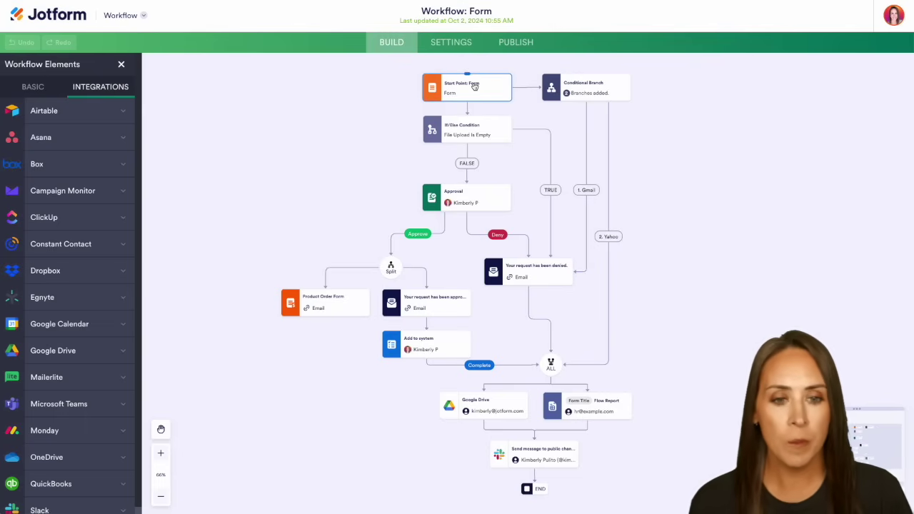
# Review the conditions set in the If/Else Condition element's properties, then close them without saving.
pyautogui.click(487, 134)
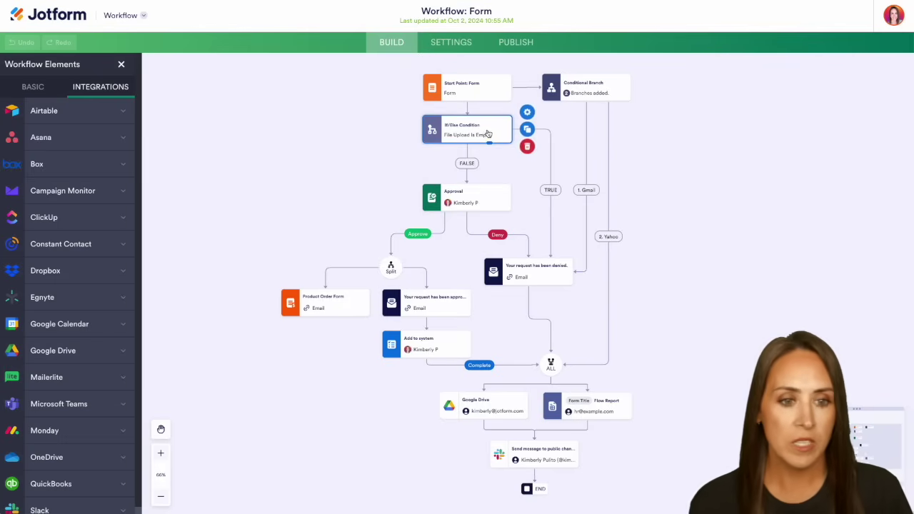
pyautogui.click(527, 113)
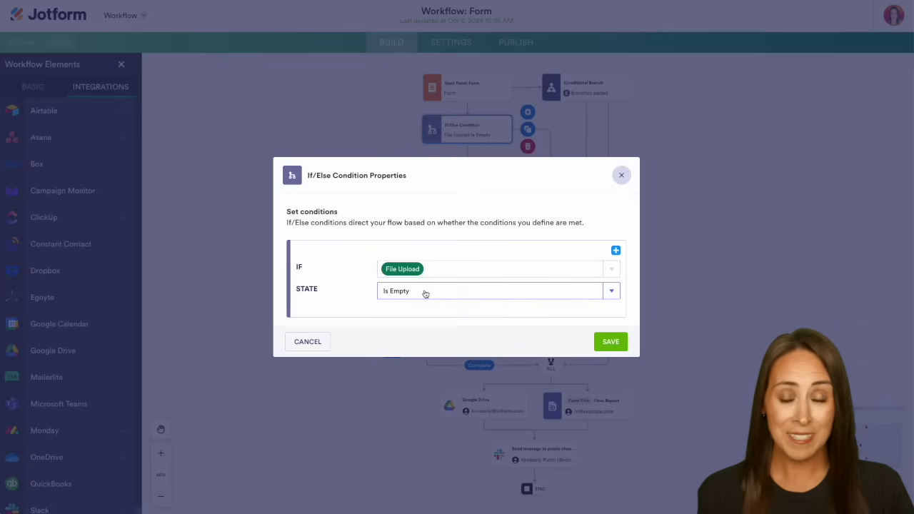
pyautogui.click(621, 175)
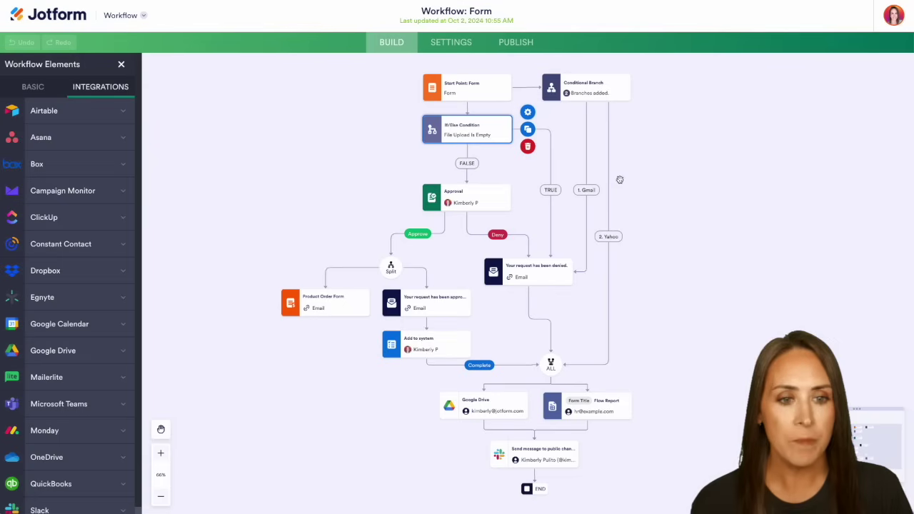
# Review the Approval element's general properties and the form fields available for choosing approvers.
pyautogui.click(490, 192)
pyautogui.click(527, 180)
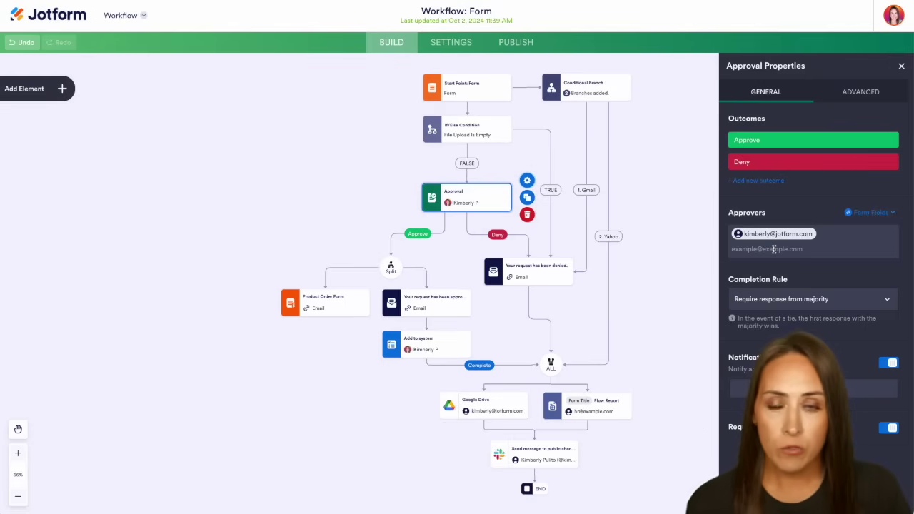
pyautogui.click(875, 213)
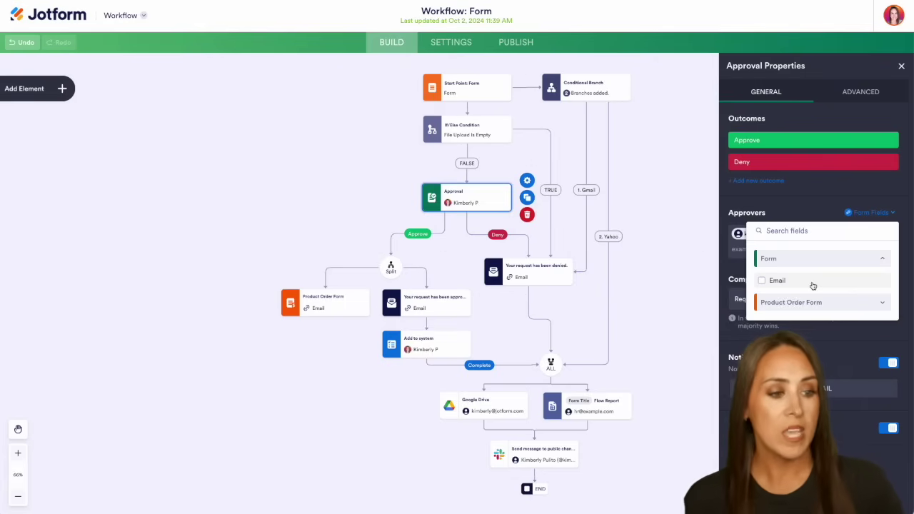
pyautogui.click(827, 197)
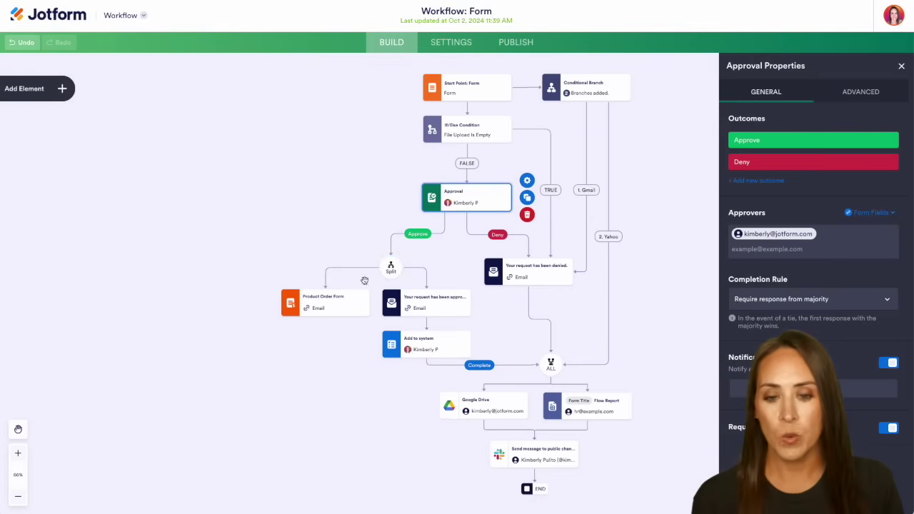
# Review the Product Order Form element's payment form properties and available assignee email fields, then save them.
pyautogui.click(338, 306)
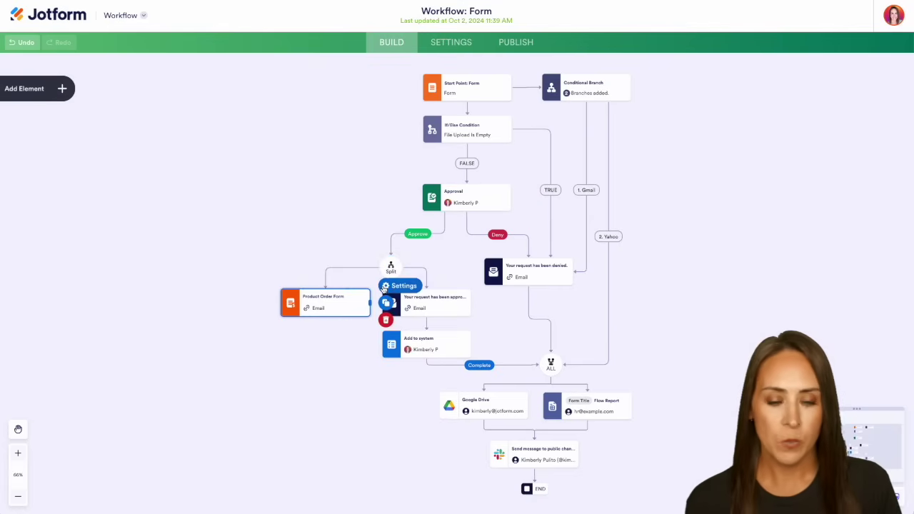
pyautogui.click(384, 287)
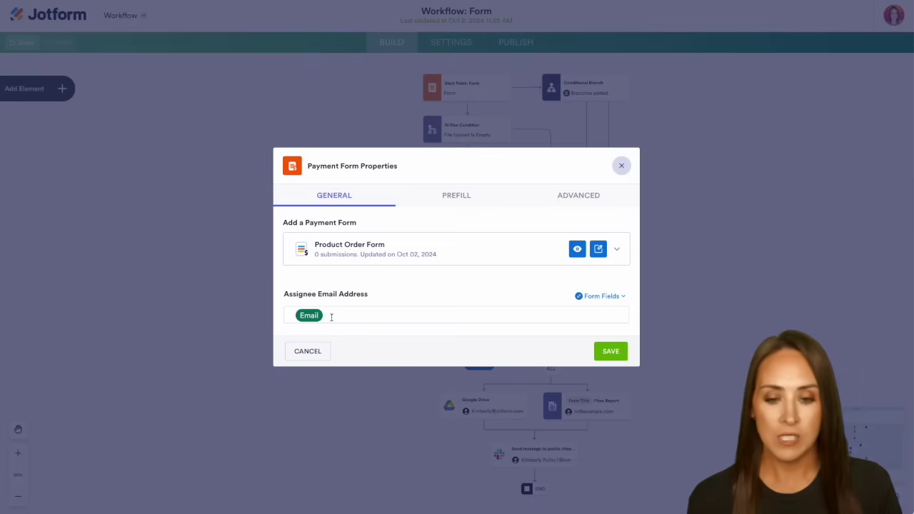
pyautogui.click(602, 296)
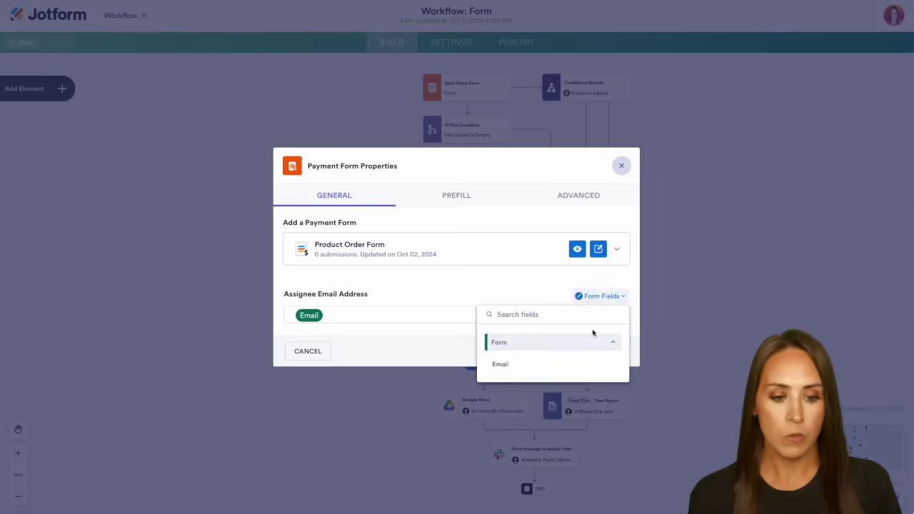
pyautogui.click(383, 336)
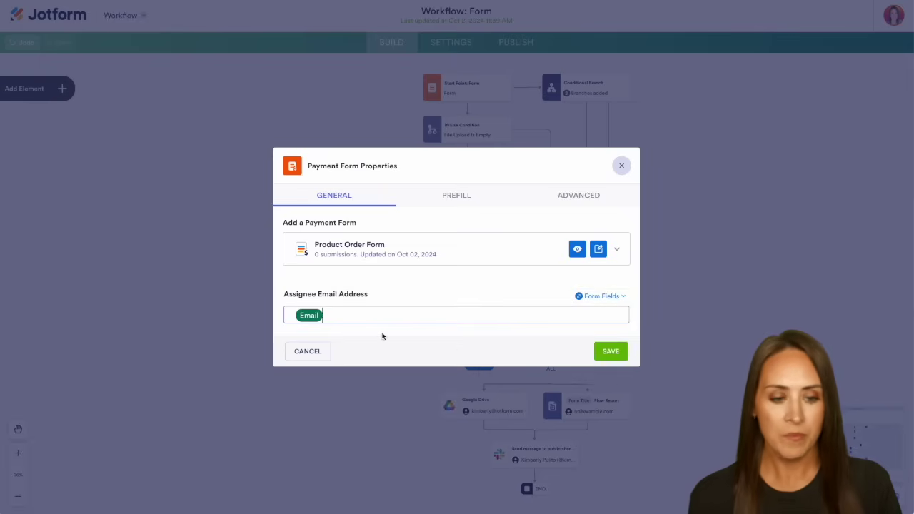
pyautogui.click(609, 352)
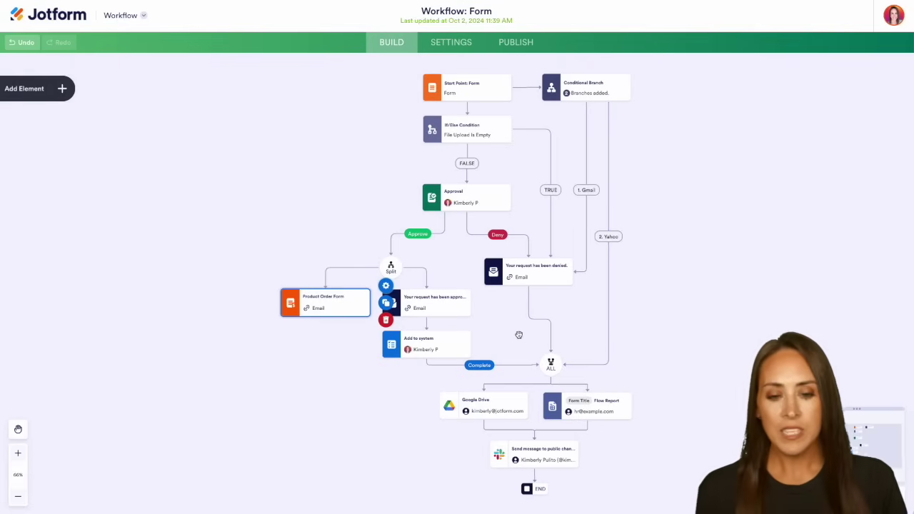
# Review the general properties of the Add to system task, including its outcome and assignee.
pyautogui.scroll(5, 486, 332)
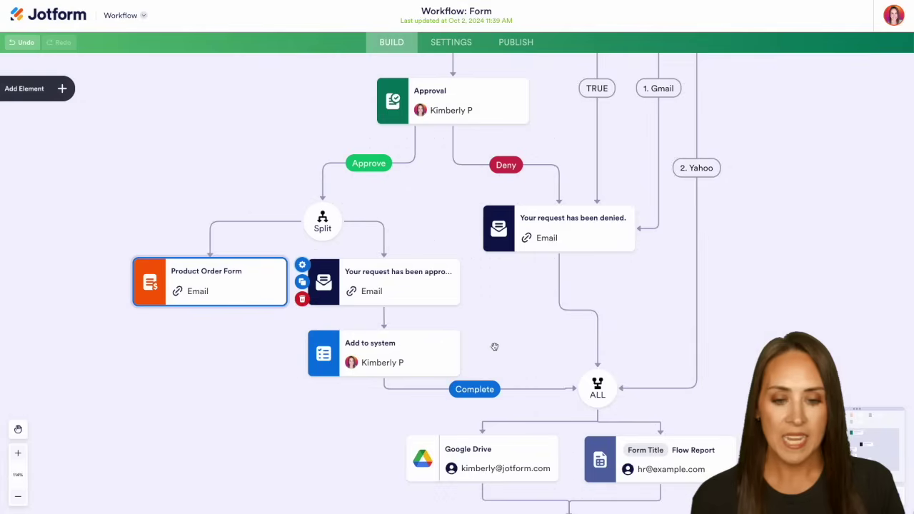
pyautogui.moveTo(494, 346); pyautogui.dragTo(490, 179)
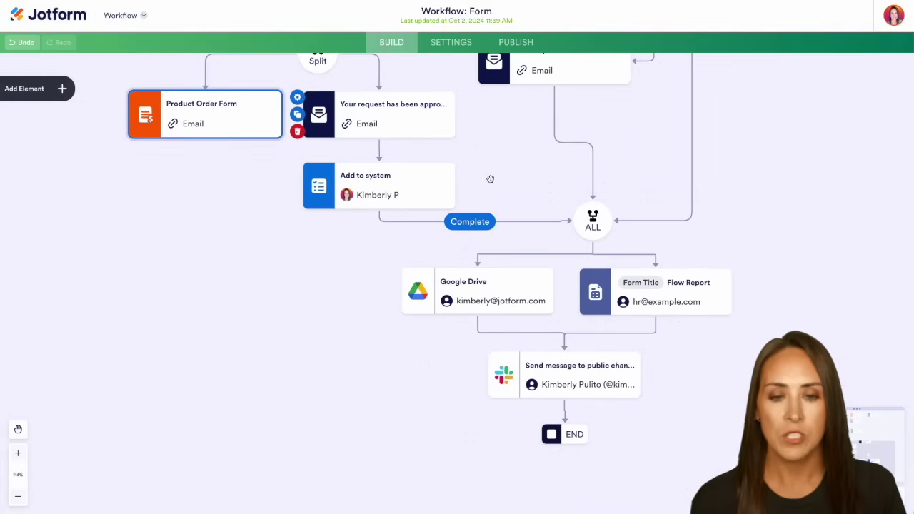
pyautogui.click(398, 193)
pyautogui.click(473, 169)
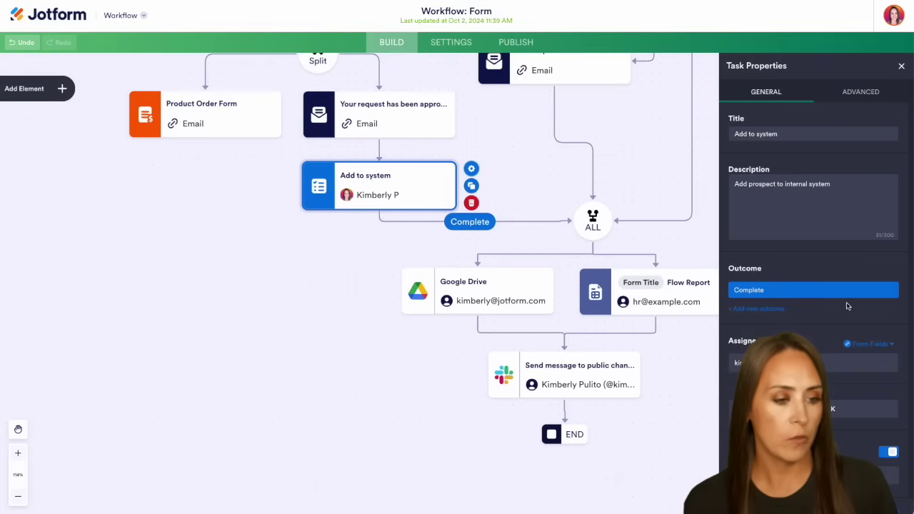
pyautogui.scroll(-1, 847, 306)
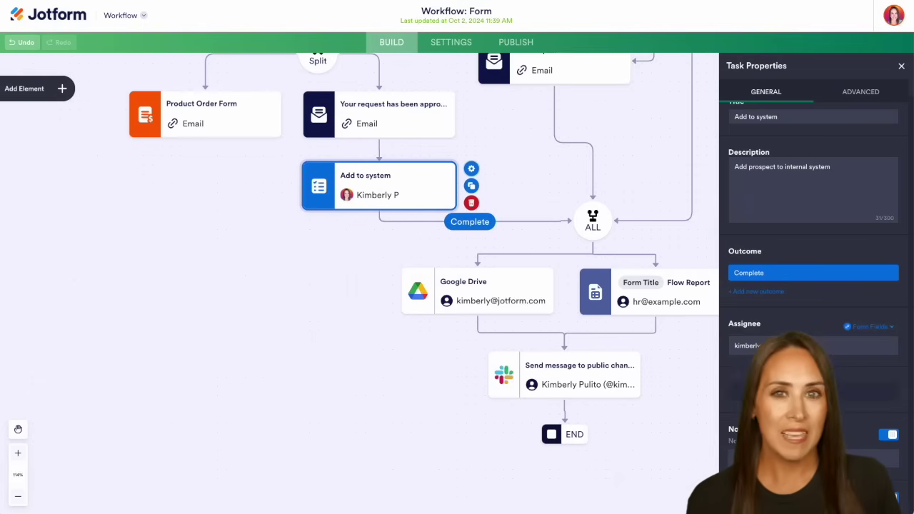
# Open the Add to system task's design, check which field types can be added, and return to the workflow builder.
pyautogui.click(813, 391)
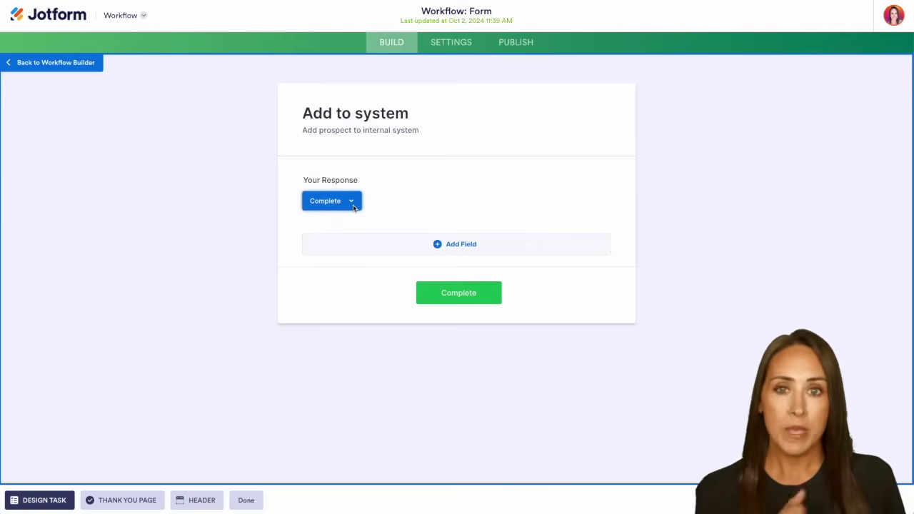
pyautogui.click(459, 248)
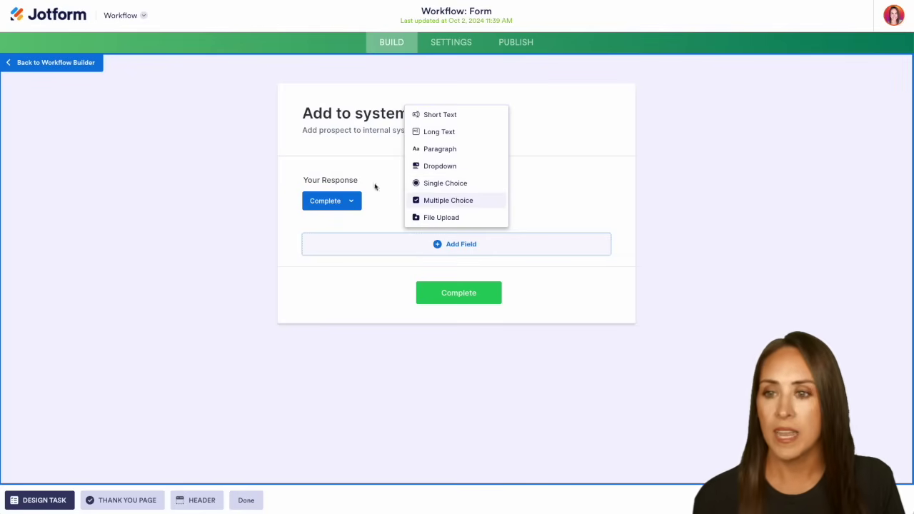
pyautogui.click(57, 63)
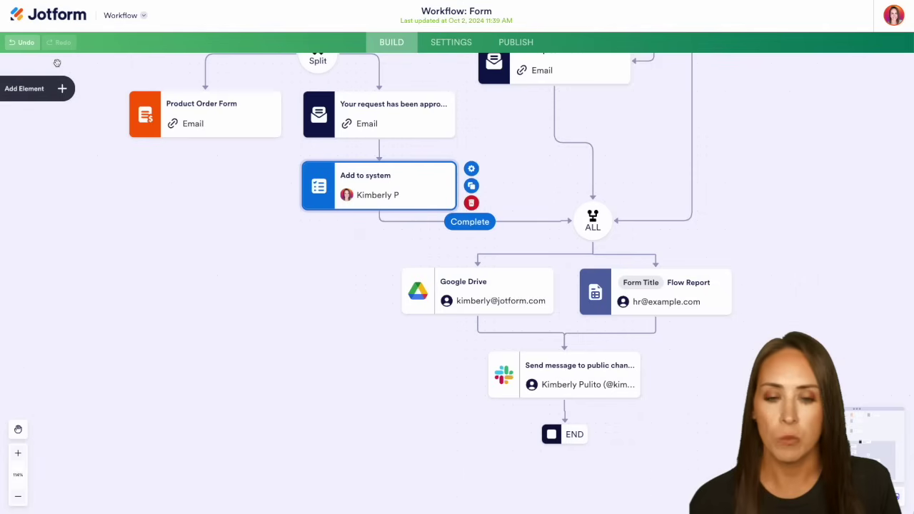
# Review the Google Drive element's folder, submission PDF and uploaded field settings, then save them.
pyautogui.click(494, 300)
pyautogui.click(568, 277)
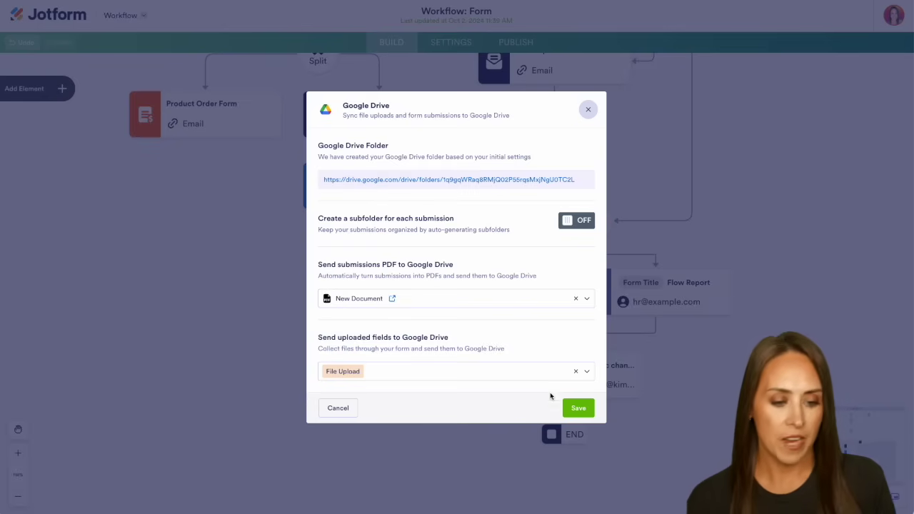
pyautogui.click(587, 413)
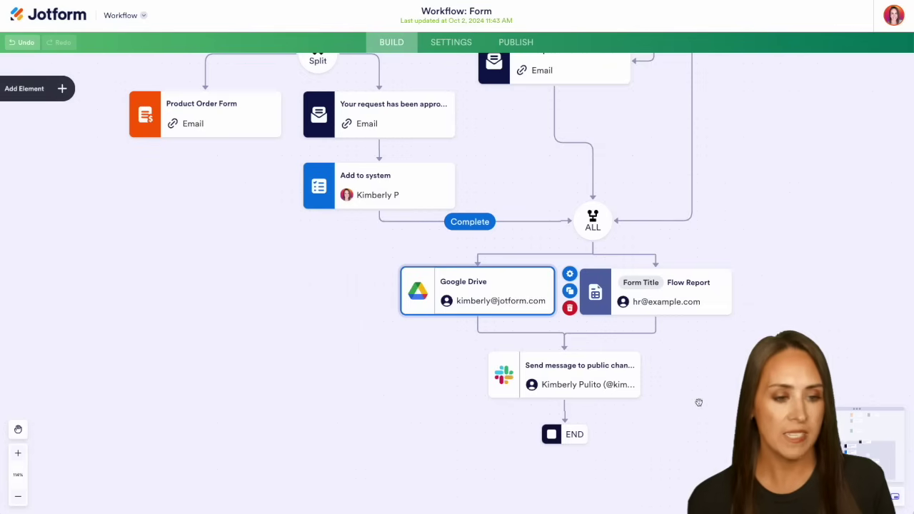
# Review the Flow Report element's properties and its sample report with report settings, then close both.
pyautogui.click(700, 298)
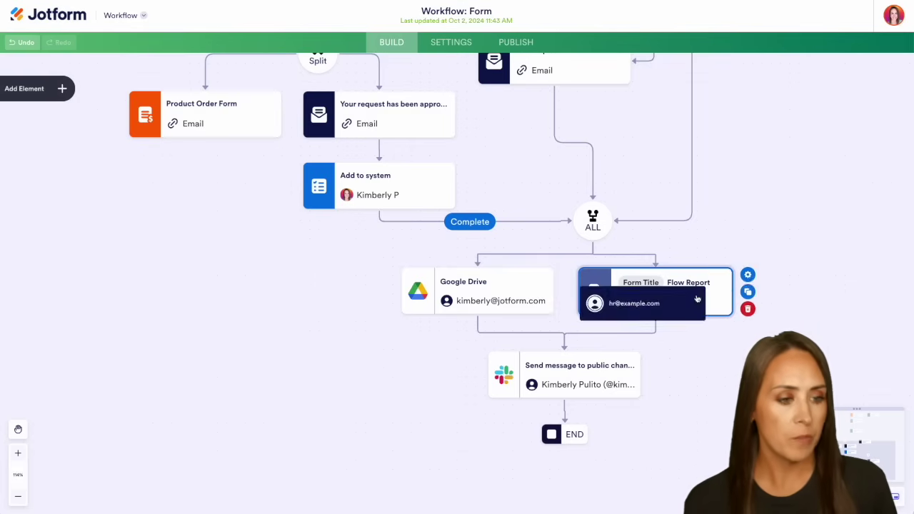
pyautogui.click(747, 272)
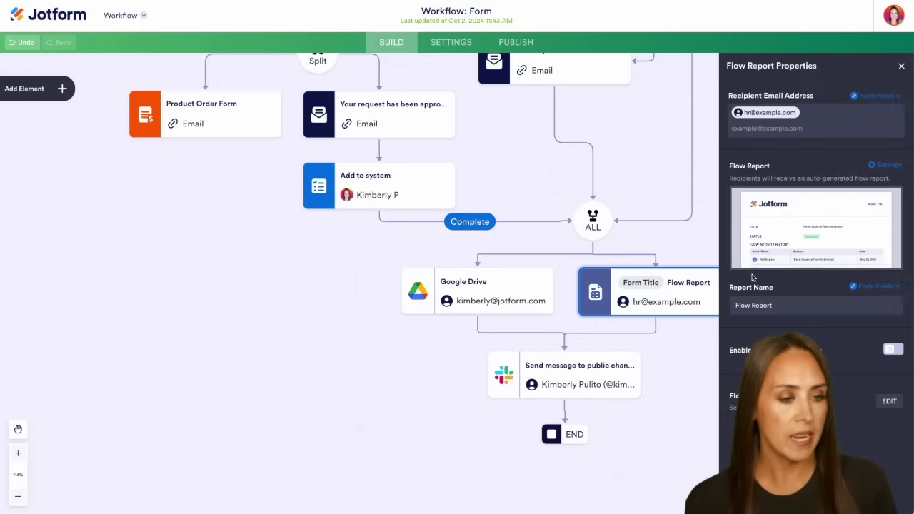
pyautogui.click(811, 232)
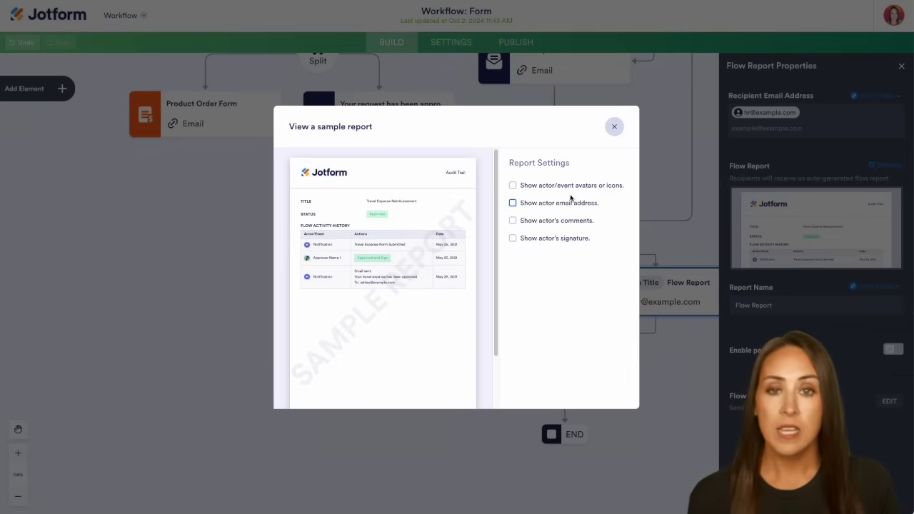
pyautogui.click(612, 126)
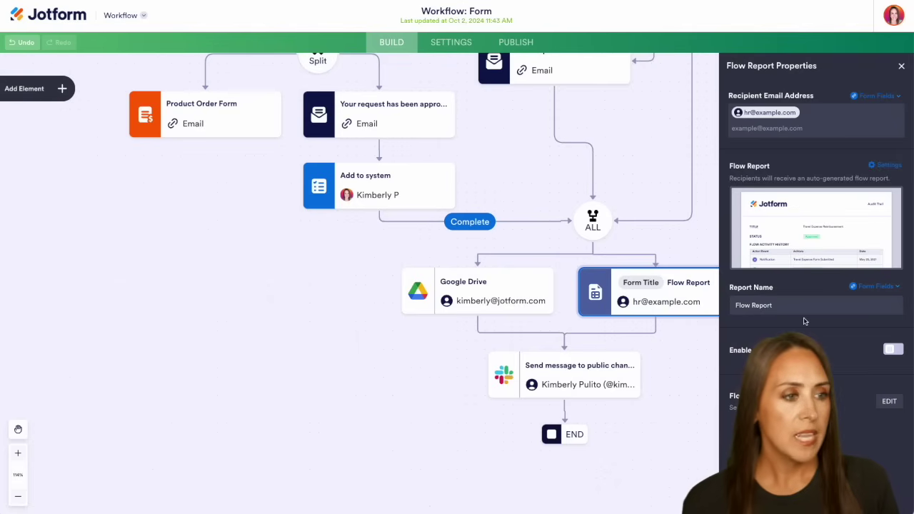
pyautogui.click(901, 66)
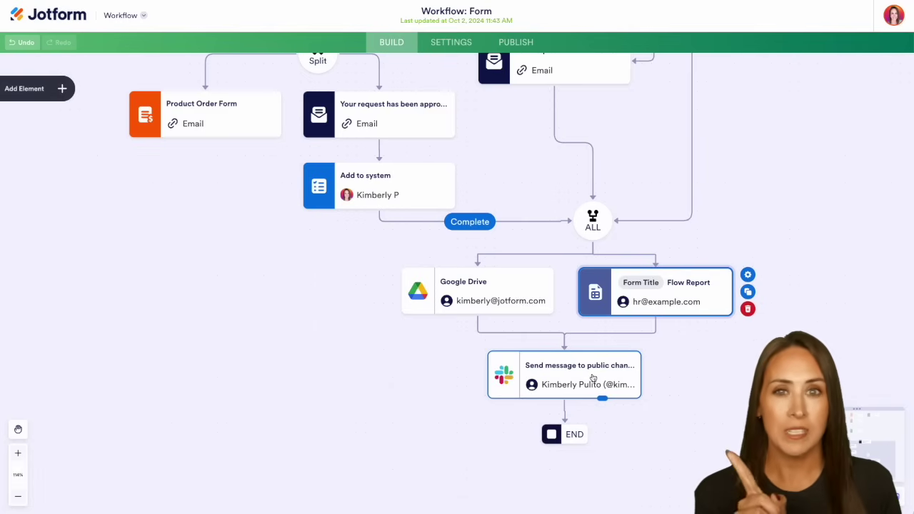
# Look through the available integrations and review the Slack public channel message element's settings, closing them without saving.
pyautogui.click(65, 92)
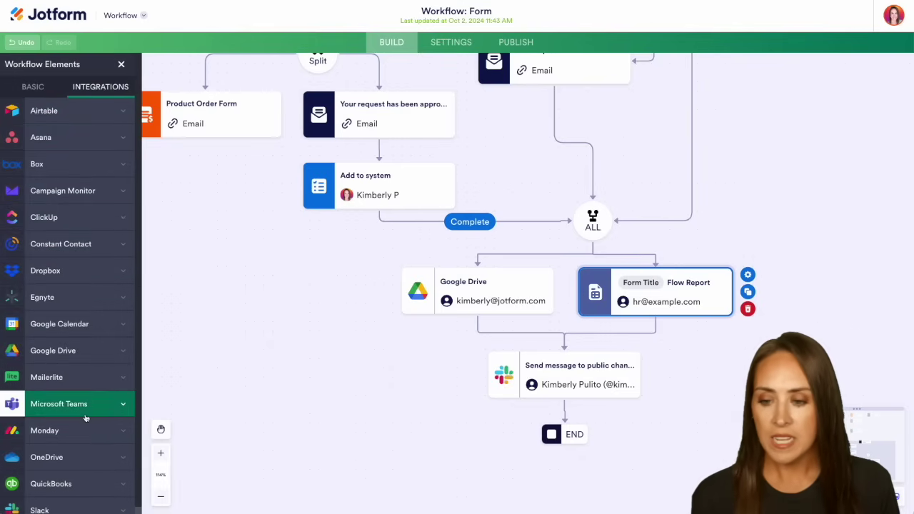
pyautogui.scroll(-1, 86, 414)
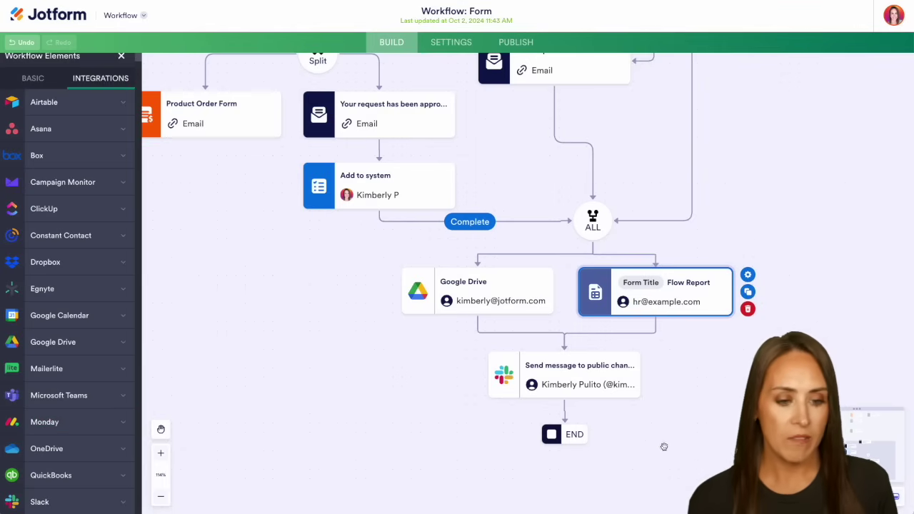
pyautogui.click(572, 371)
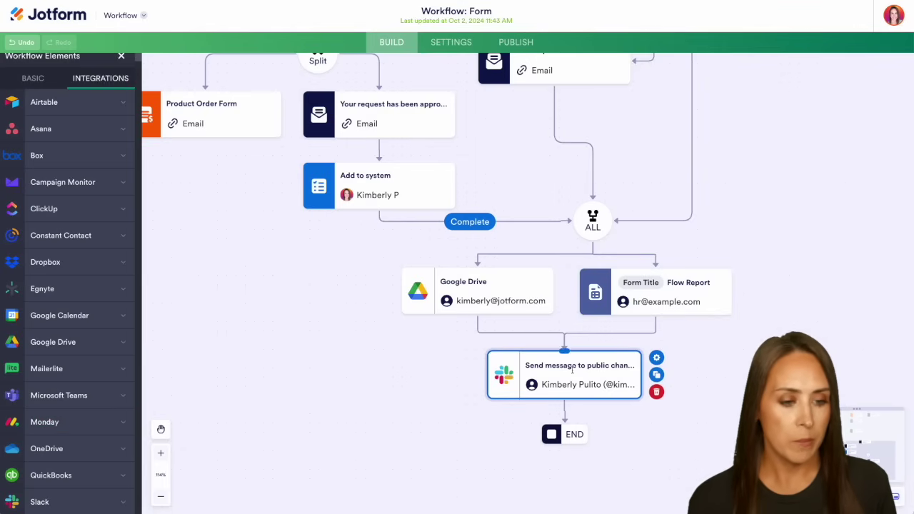
pyautogui.click(656, 358)
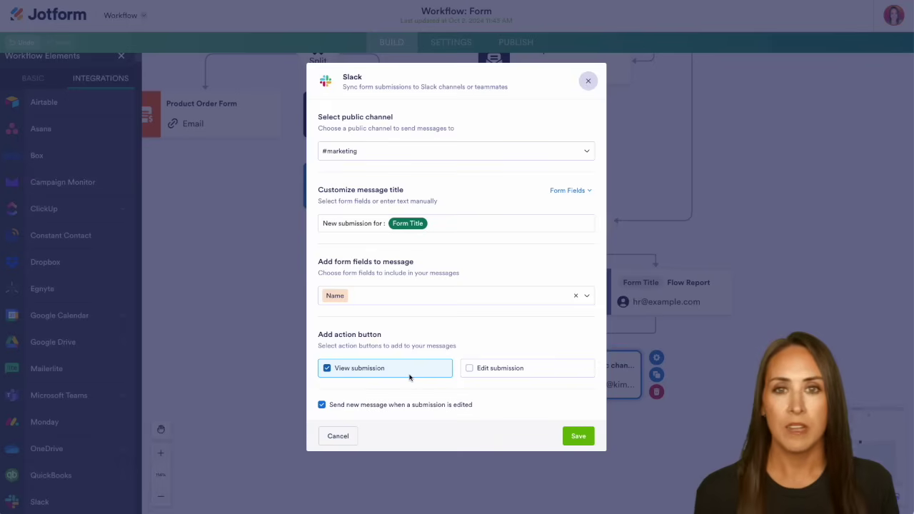
pyautogui.click(588, 81)
# Review the Conditional Branch element's Gmail and Yahoo conditions, save them, and trace the Yahoo branch through the workflow.
pyautogui.scroll(-3, 747, 170)
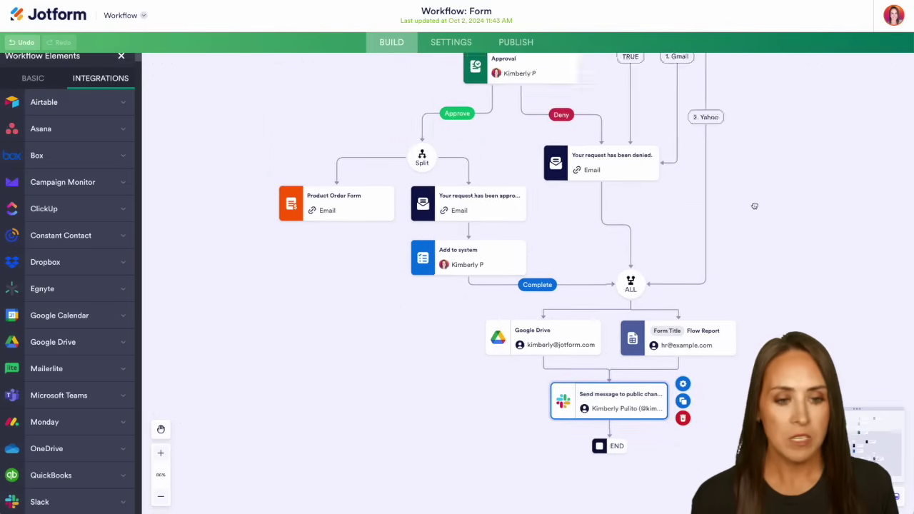
pyautogui.moveTo(754, 206); pyautogui.dragTo(631, 338)
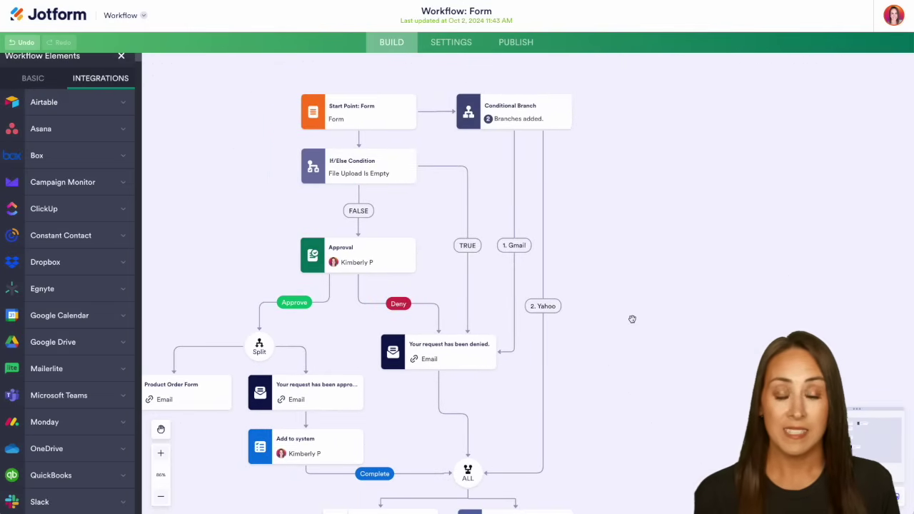
pyautogui.click(531, 113)
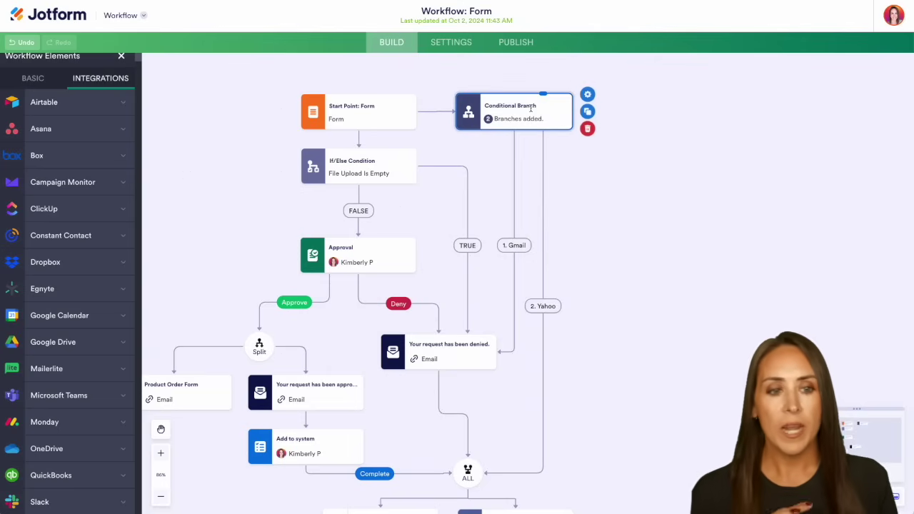
pyautogui.click(588, 94)
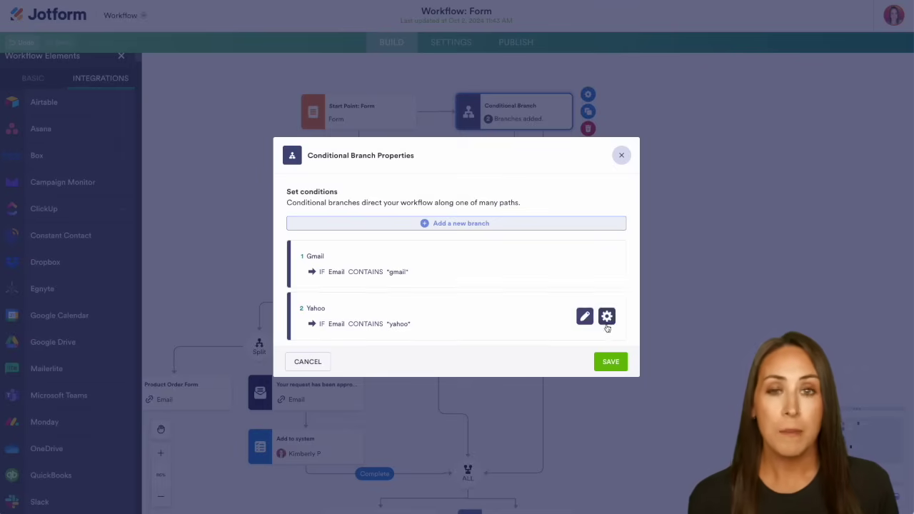
pyautogui.click(609, 361)
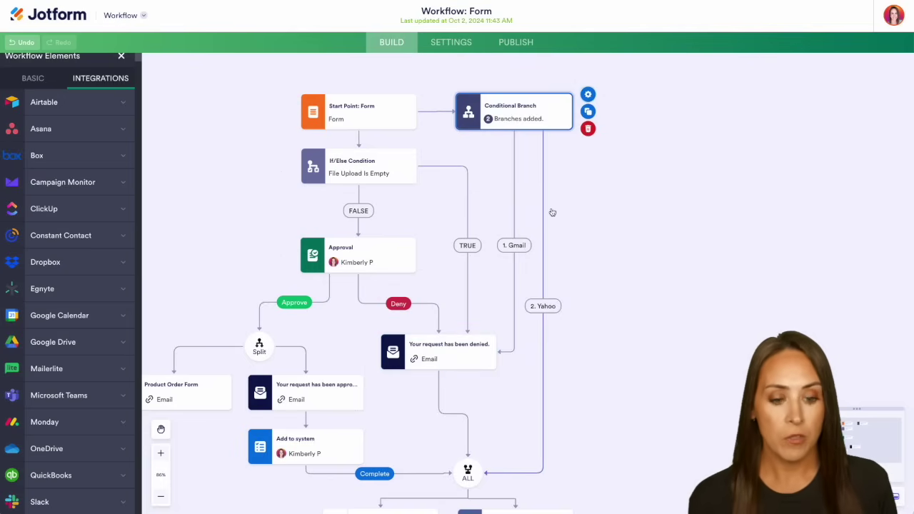
pyautogui.scroll(-4, 599, 367)
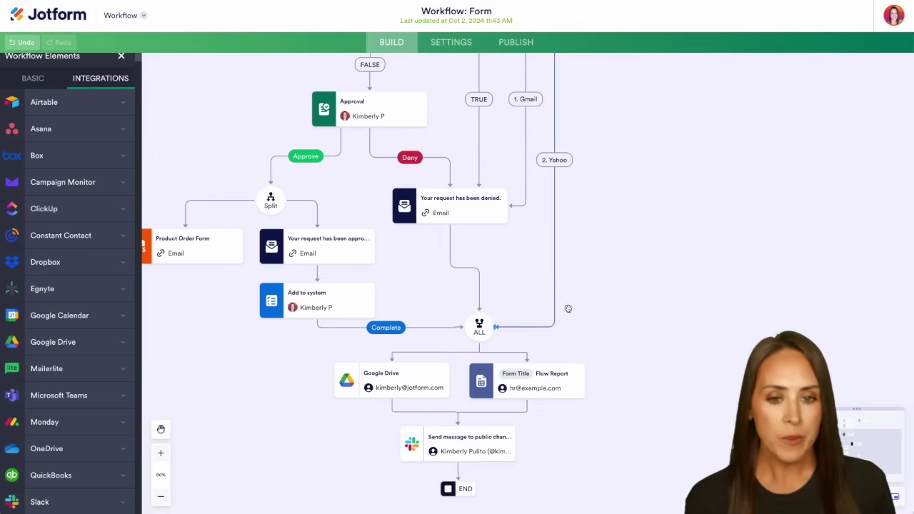
pyautogui.scroll(4, 661, 414)
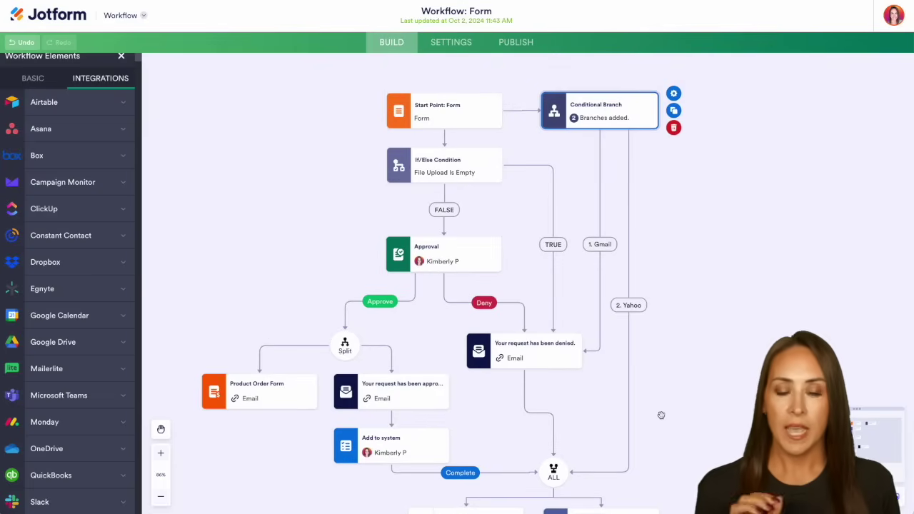
# Review the subject and content of the "Your request has been denied." email element, closing its properties without saving.
pyautogui.click(534, 349)
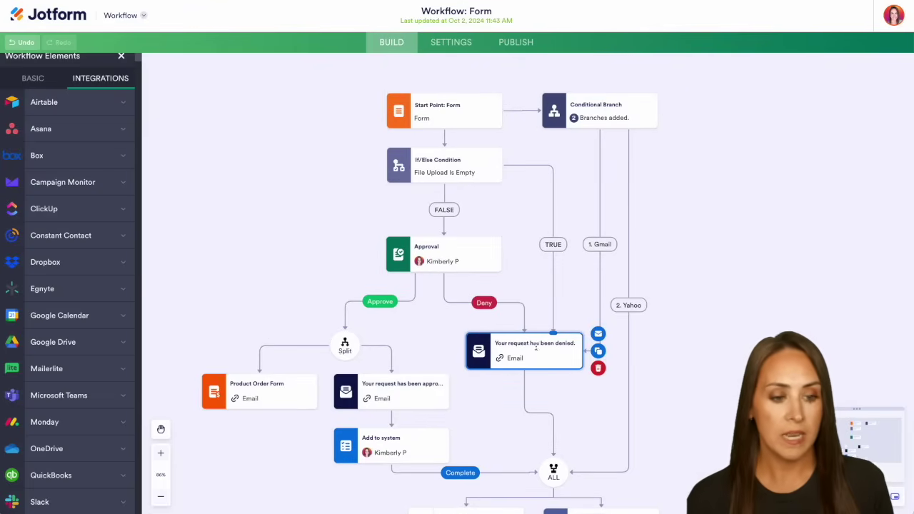
pyautogui.click(600, 335)
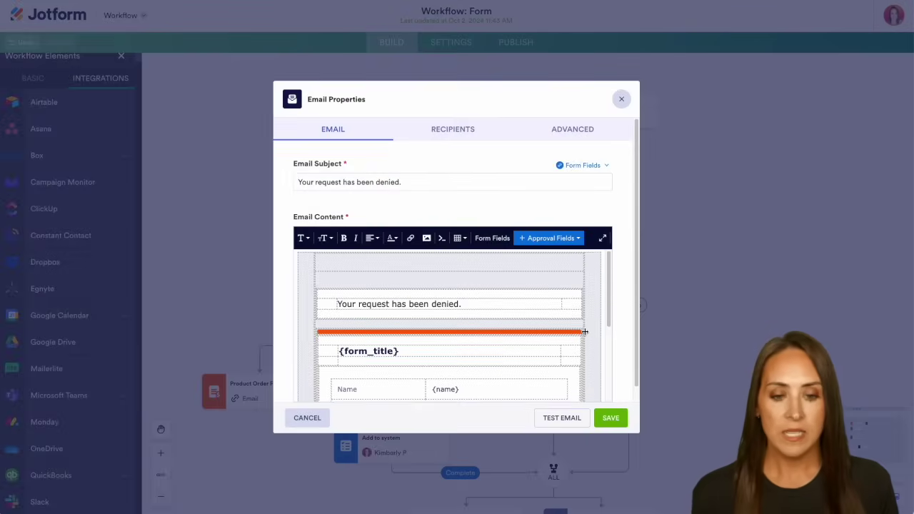
pyautogui.scroll(-3, 584, 332)
pyautogui.scroll(2, 584, 332)
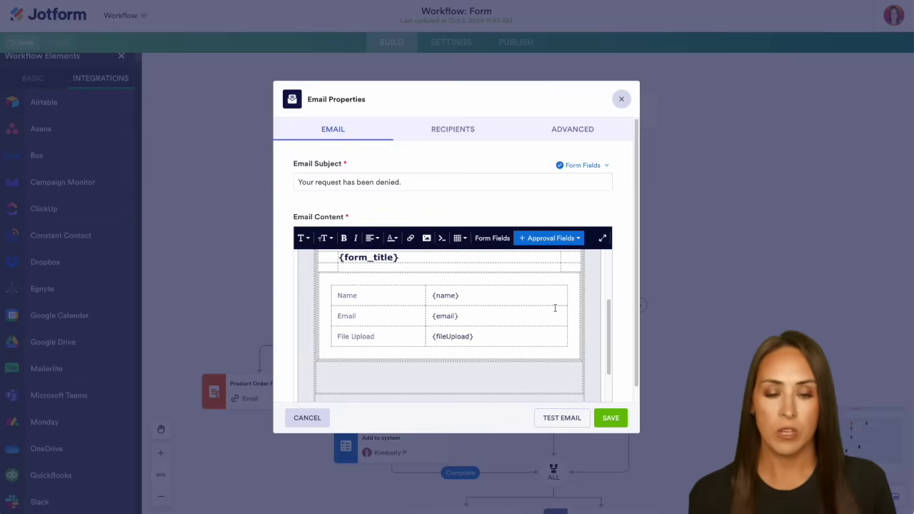
pyautogui.click(622, 99)
# Show the entire workflow at once, from the form start point to the end element.
pyautogui.scroll(-4, 683, 298)
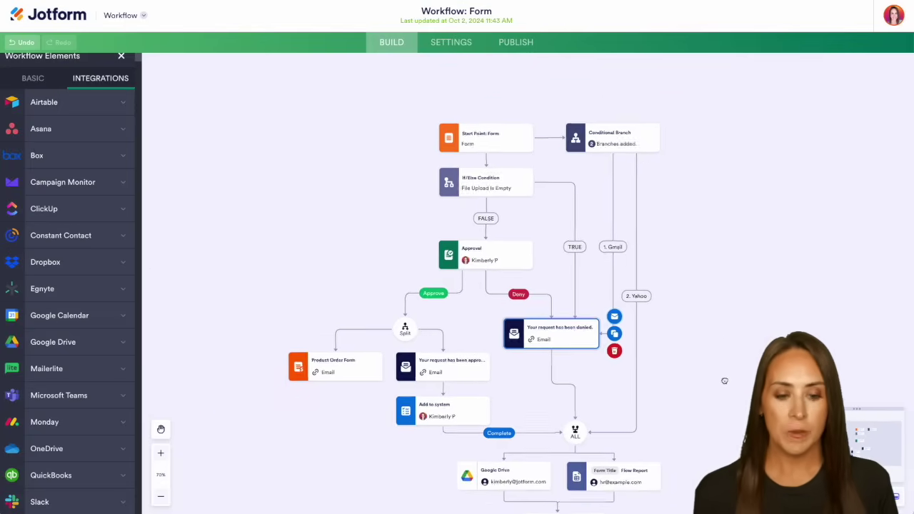
pyautogui.scroll(-2, 646, 332)
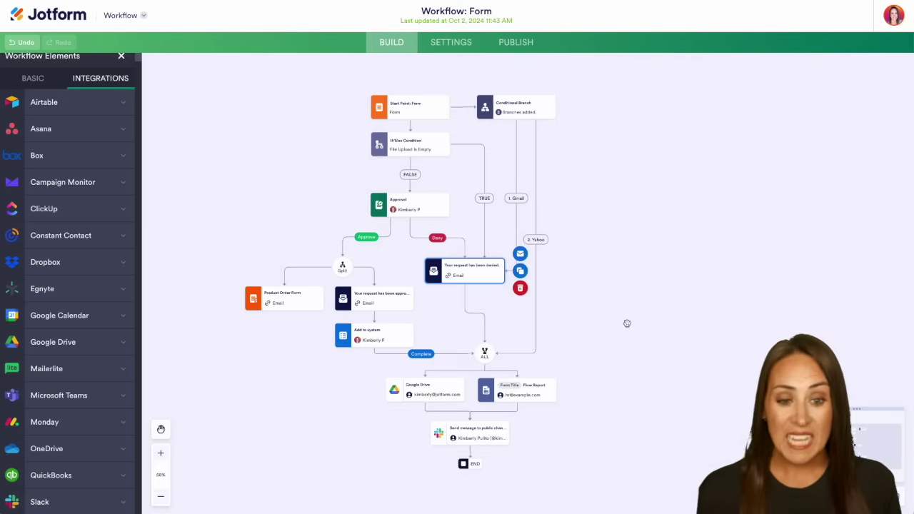
pyautogui.moveTo(627, 318); pyautogui.dragTo(638, 322)
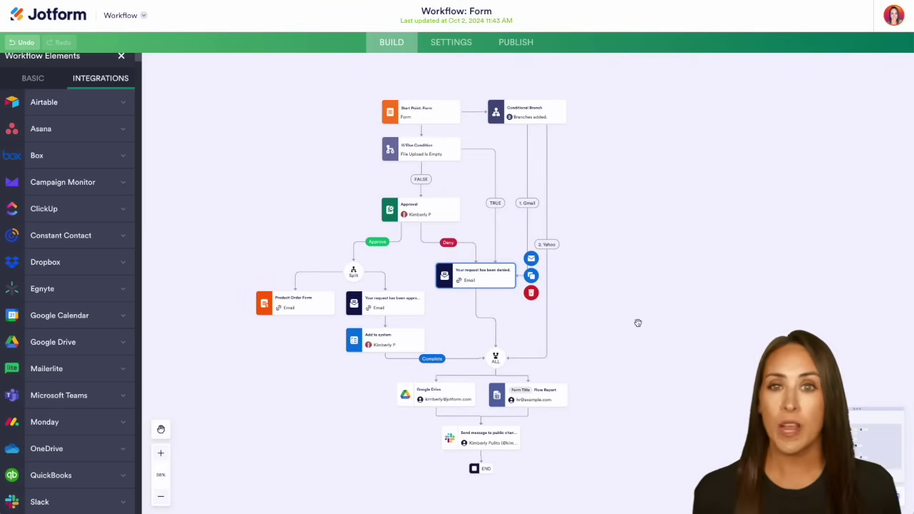